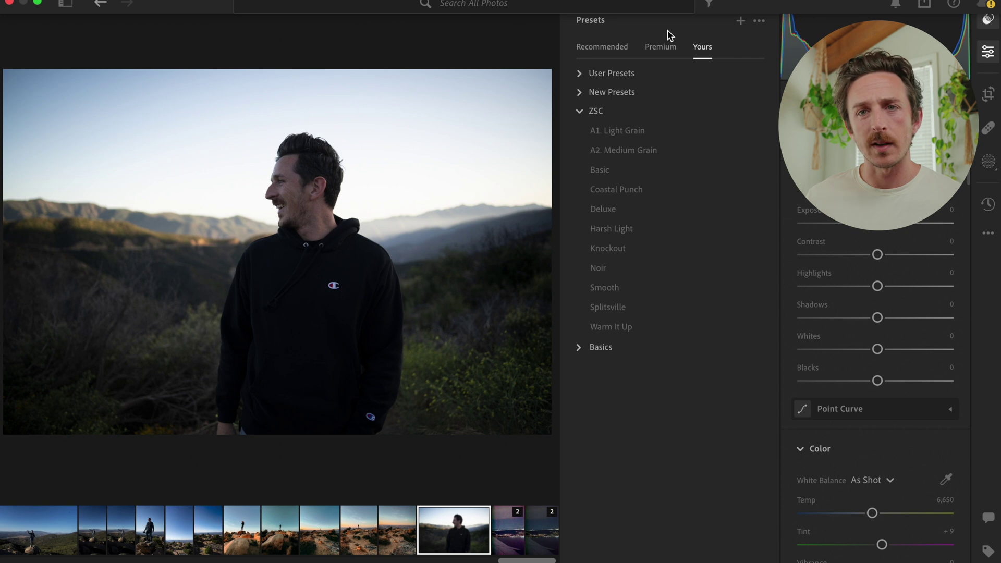
# - Try the cool blue and dark moody recommended presets on the portrait, keeping the dark one
pyautogui.click(589, 46)
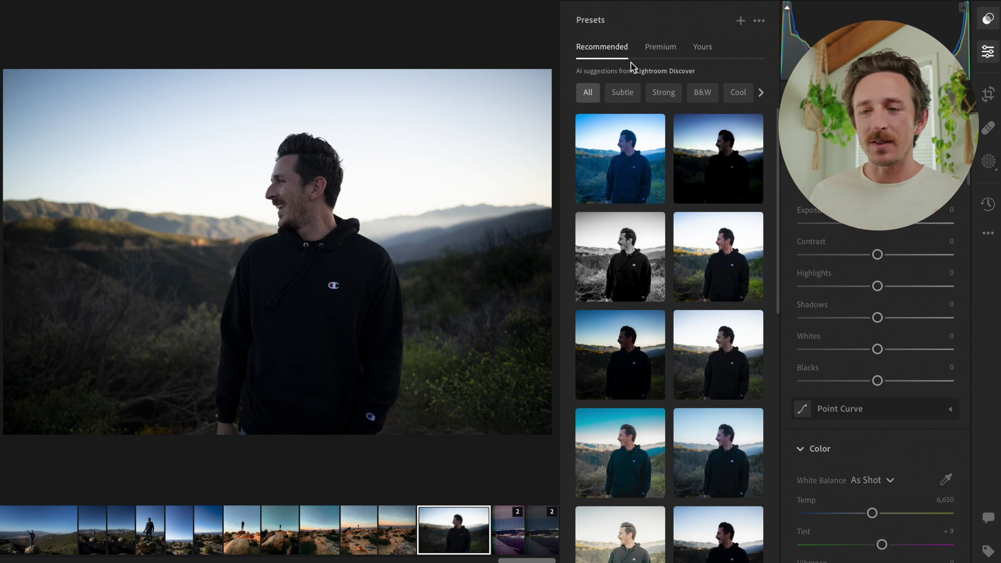
pyautogui.click(629, 144)
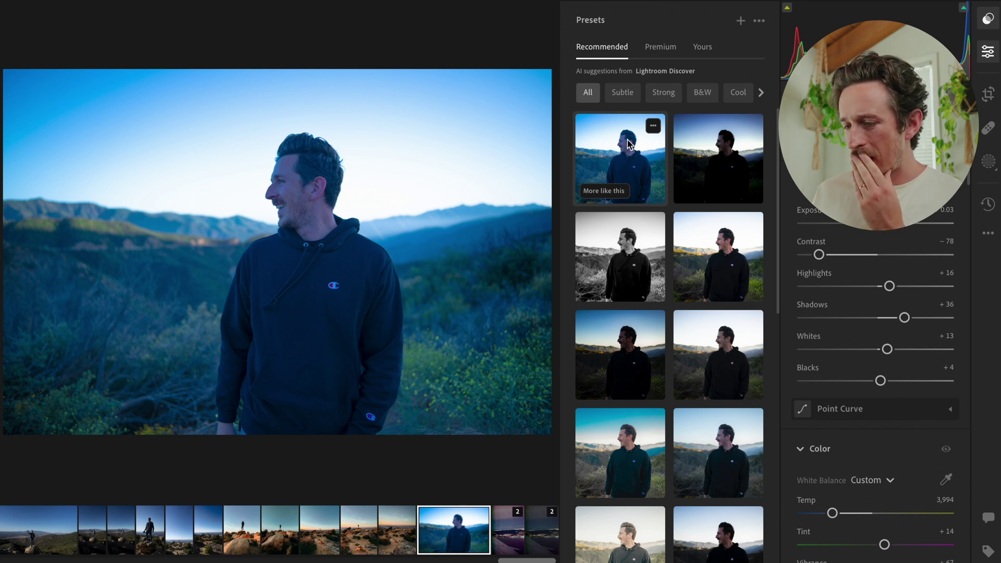
pyautogui.click(635, 373)
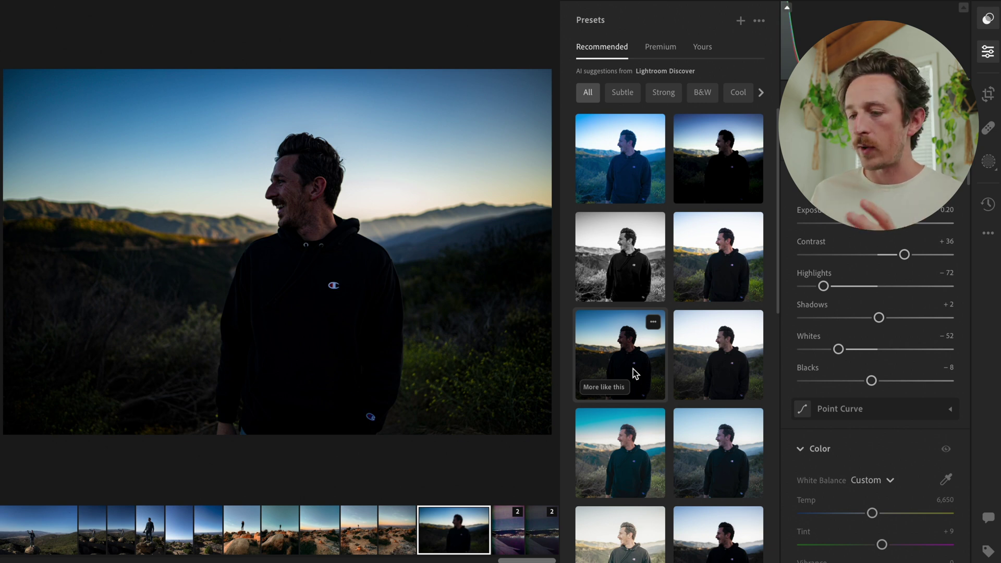
pyautogui.click(635, 374)
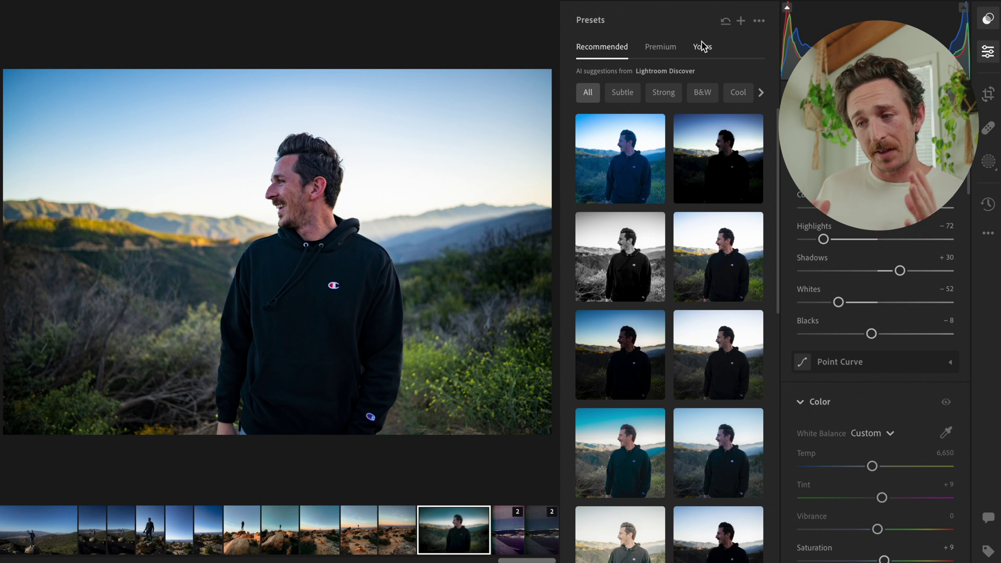
pyautogui.click(703, 46)
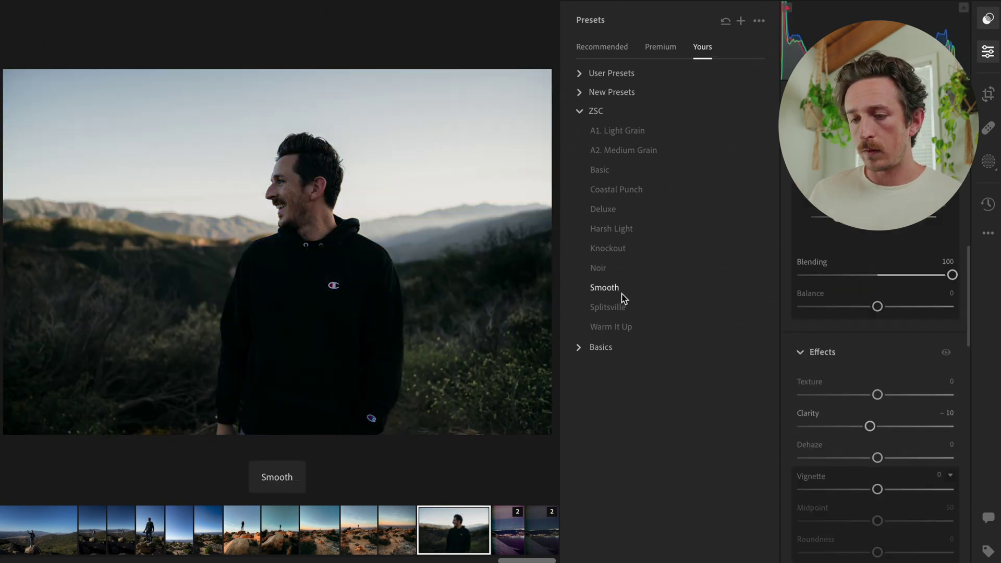
# - Apply the ZSC Smooth preset to the hillside portrait
pyautogui.click(620, 290)
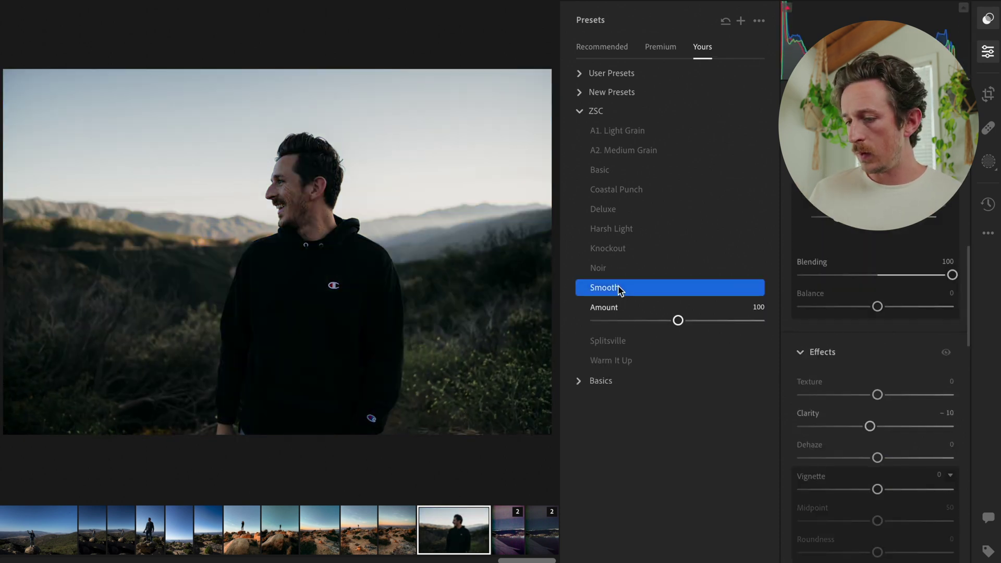
pyautogui.scroll(5, 876, 417)
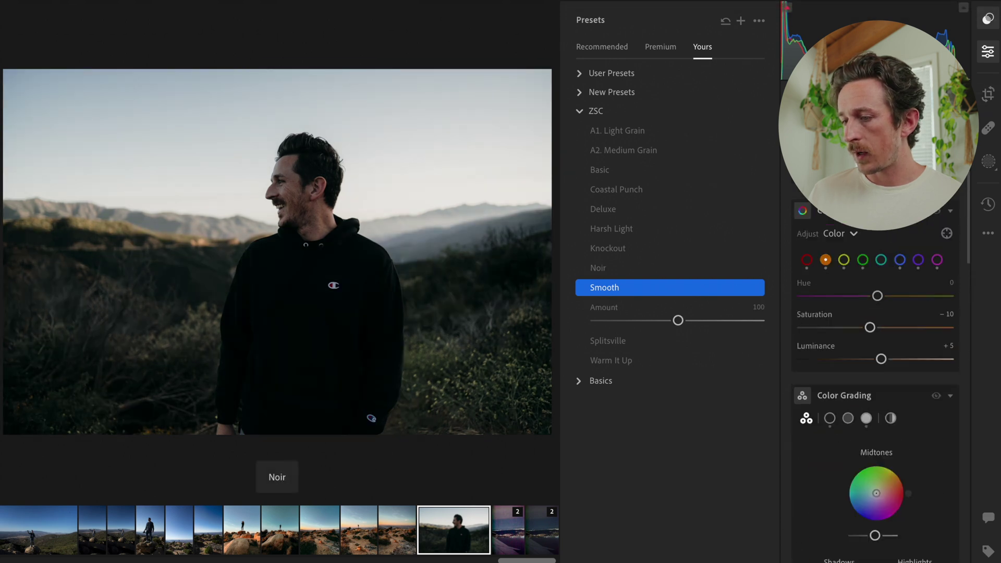
pyautogui.scroll(8, 894, 232)
pyautogui.hotkey('ctrl', 'z')
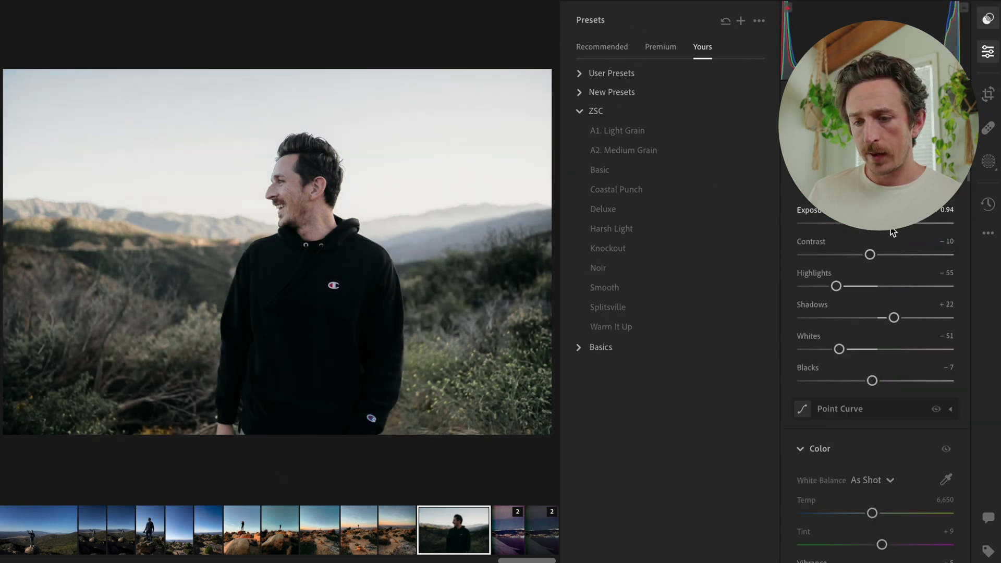
pyautogui.hotkey('ctrl', 'shift', 'z')
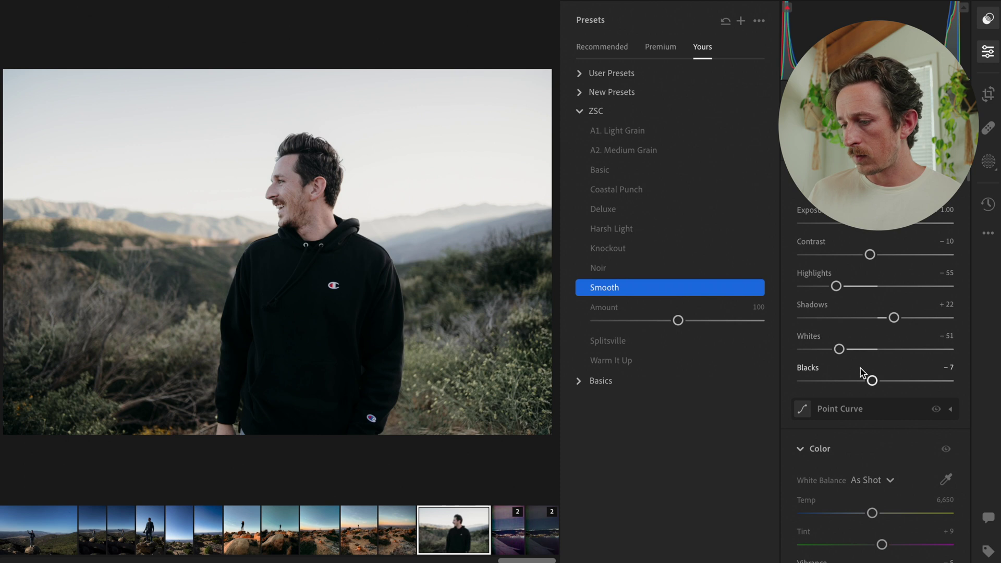
# - Lift the Blacks, then raise Dehaze and Vibrance on the portrait
pyautogui.moveTo(871, 381); pyautogui.dragTo(901, 382)
pyautogui.scroll(-3, 969, 386)
pyautogui.scroll(-10, 969, 385)
pyautogui.moveTo(877, 308); pyautogui.dragTo(905, 313)
pyautogui.scroll(8, 894, 313)
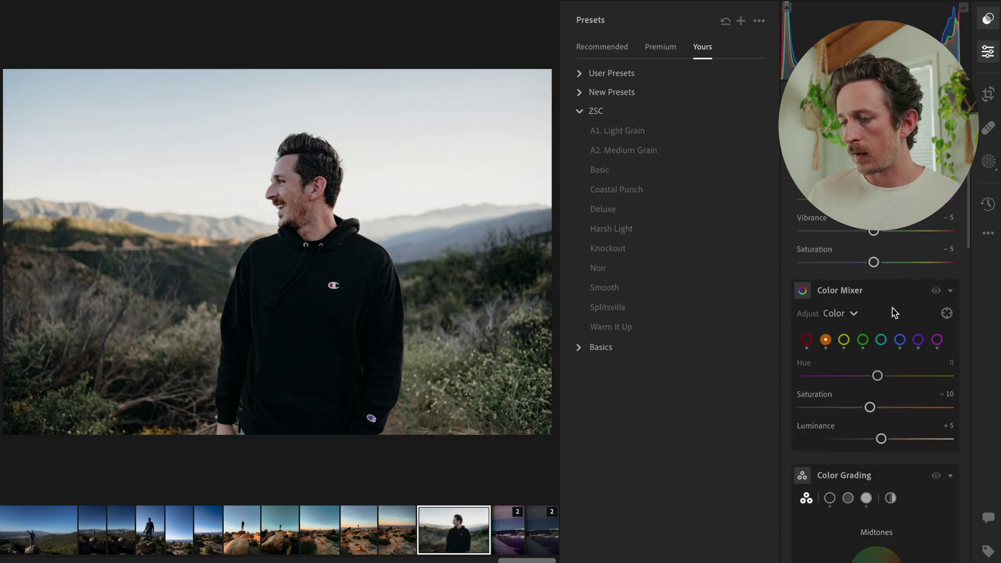
pyautogui.scroll(2, 894, 312)
pyautogui.moveTo(874, 342); pyautogui.dragTo(907, 345)
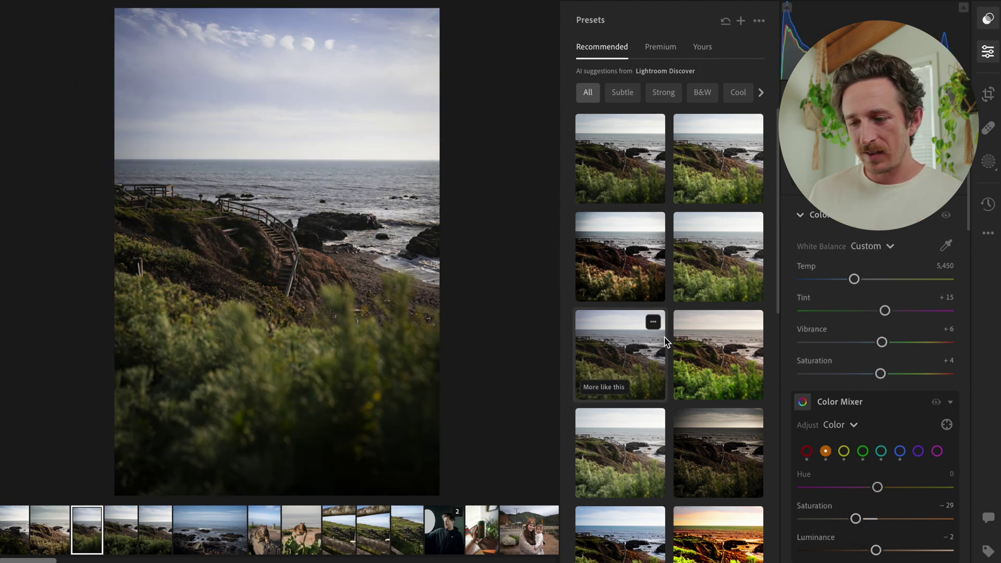
# - Preview the orange-green, blue-magenta and natural recommended presets on the coastal photo, settling on the natural one
pyautogui.scroll(-5, 702, 342)
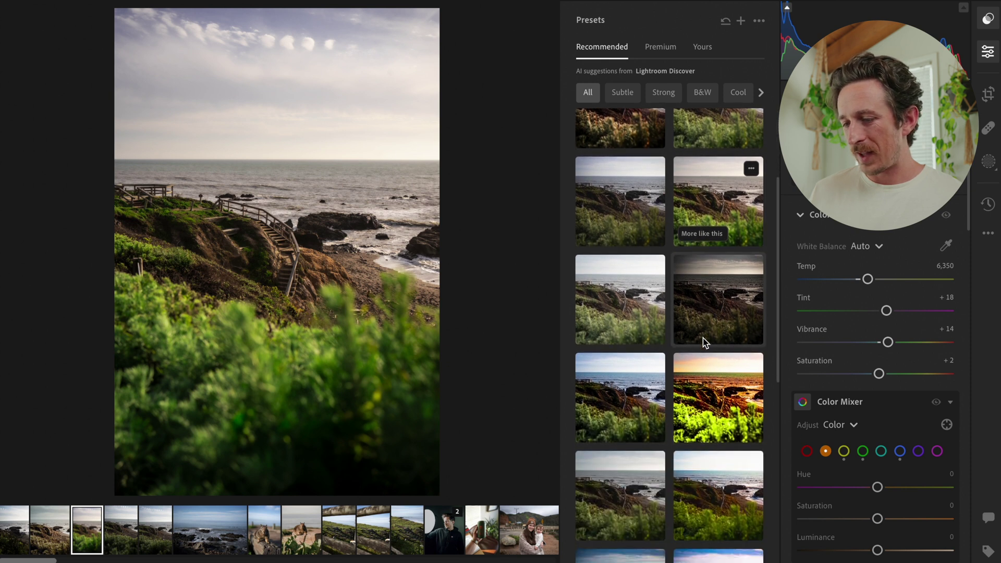
pyautogui.click(702, 303)
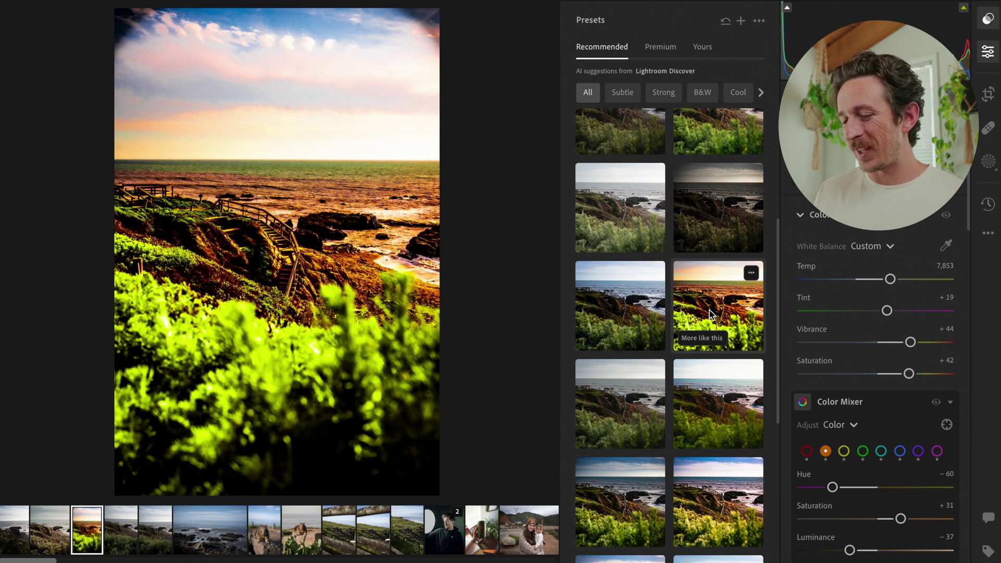
pyautogui.scroll(-2, 710, 313)
pyautogui.scroll(-2, 709, 314)
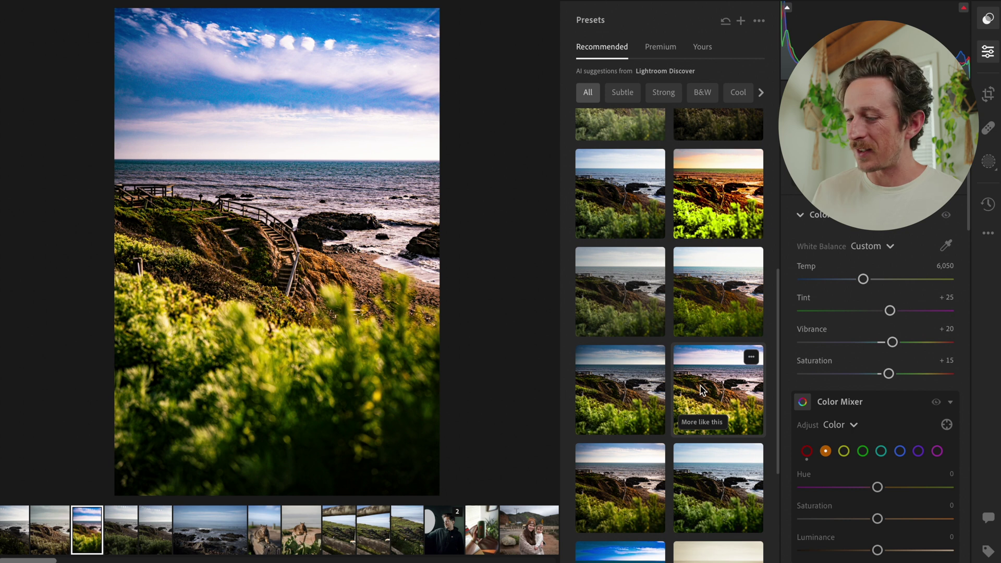
pyautogui.scroll(-1, 636, 404)
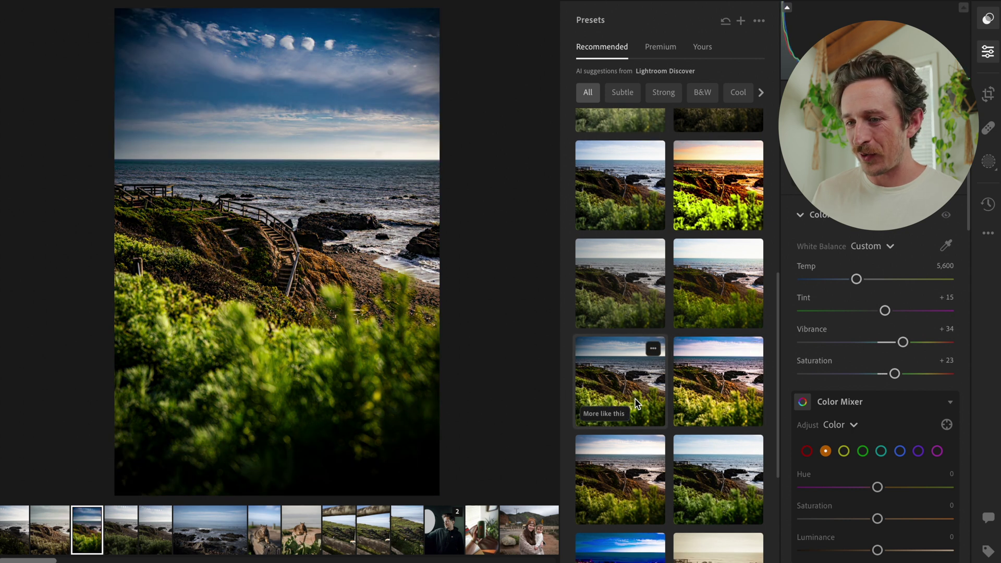
pyautogui.scroll(-5, 635, 404)
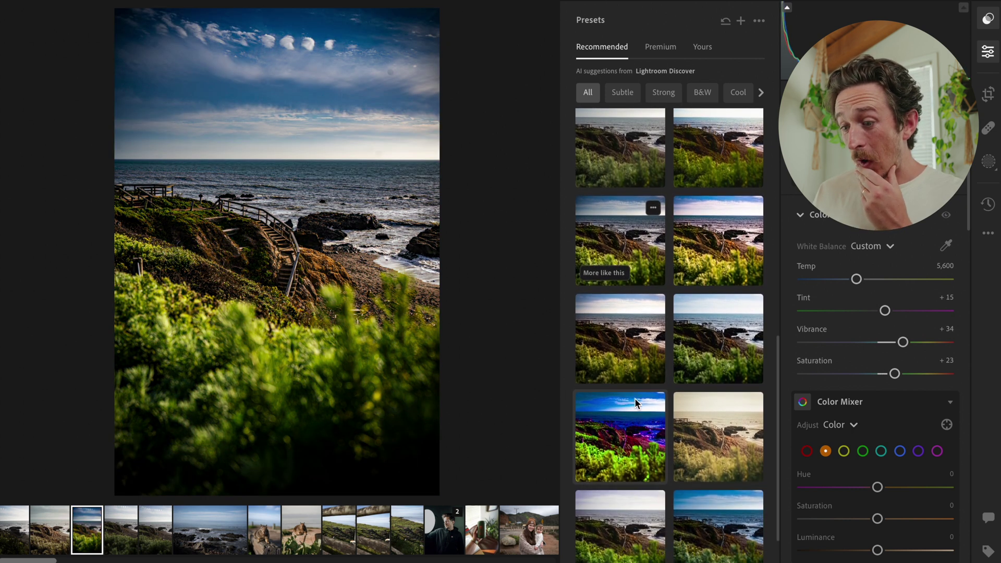
pyautogui.click(610, 423)
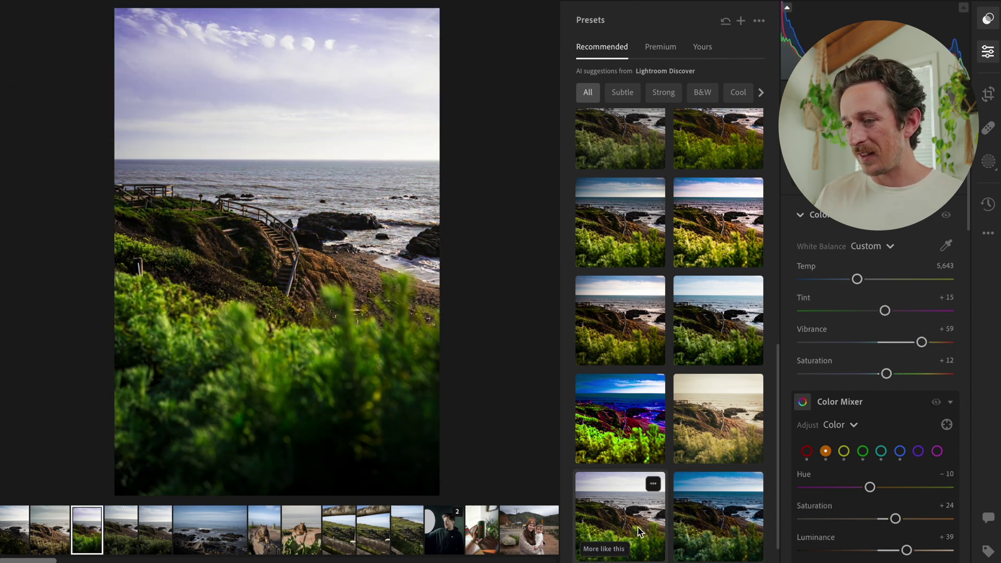
pyautogui.click(640, 532)
# - Raise the Shadows to brighten the coastal photo, then show your own presets
pyautogui.scroll(5, 946, 276)
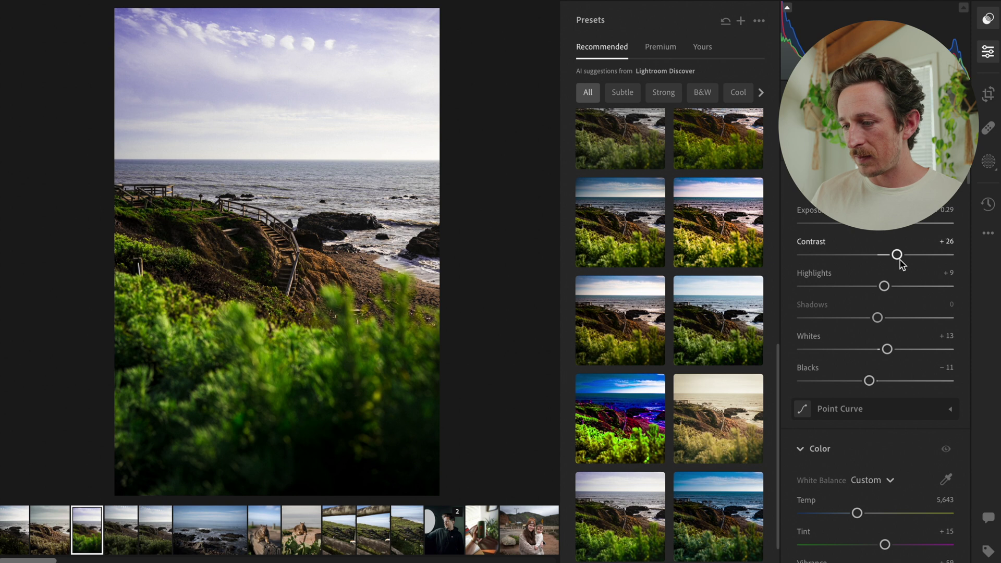
pyautogui.moveTo(879, 317); pyautogui.dragTo(891, 319)
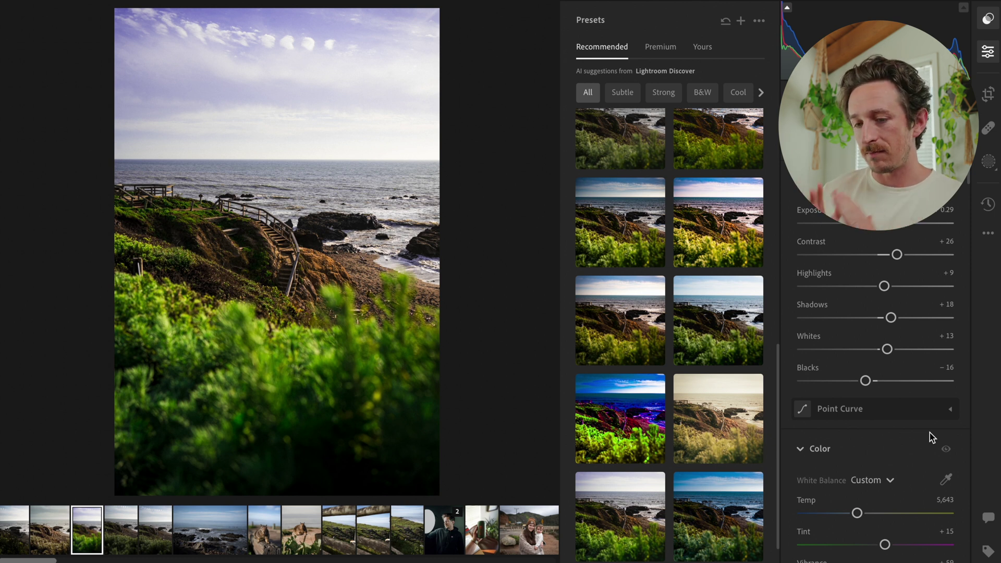
pyautogui.click(701, 47)
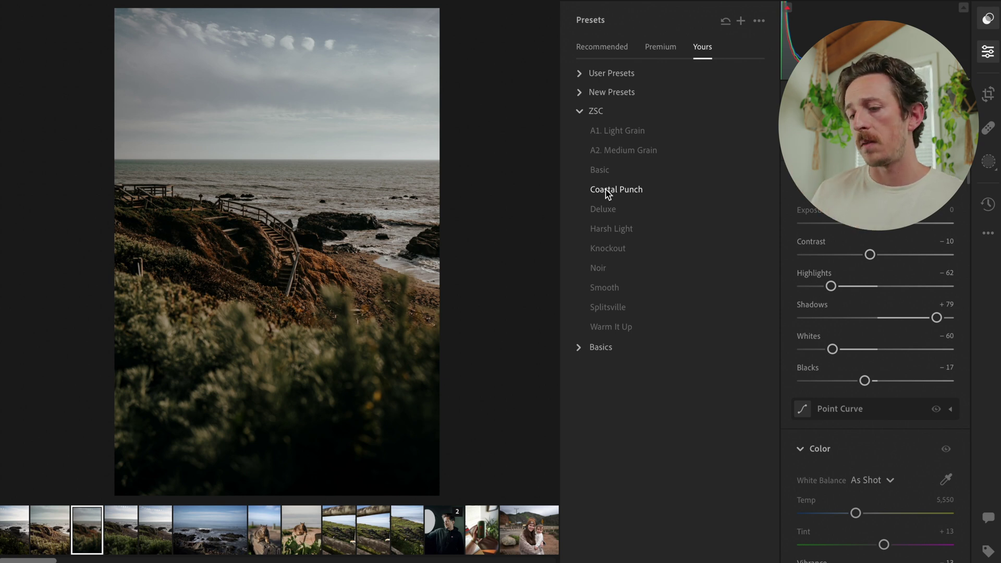
# - Apply Coastal Punch to the coastal photo and raise Dehaze to +40
pyautogui.click(608, 191)
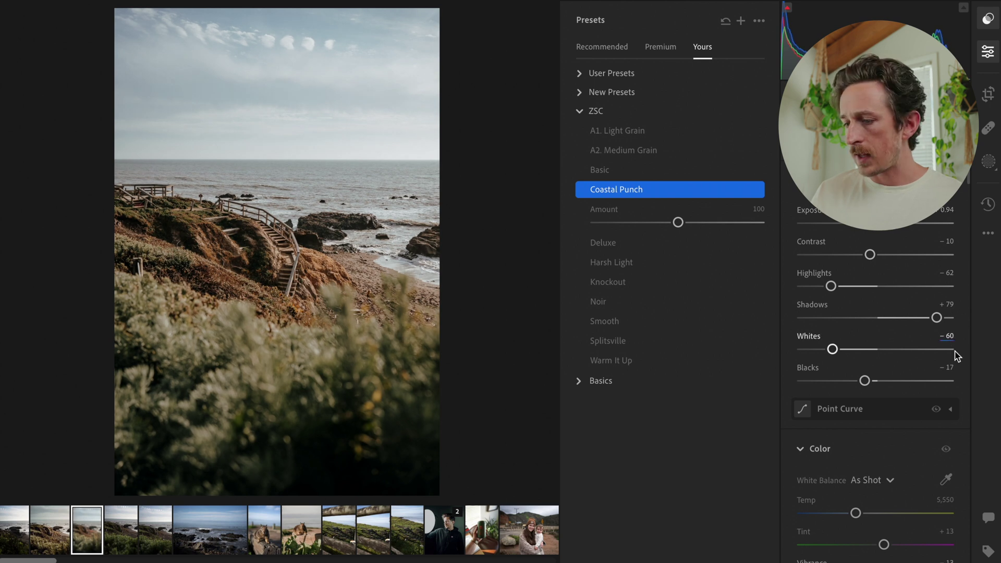
pyautogui.scroll(-10, 965, 364)
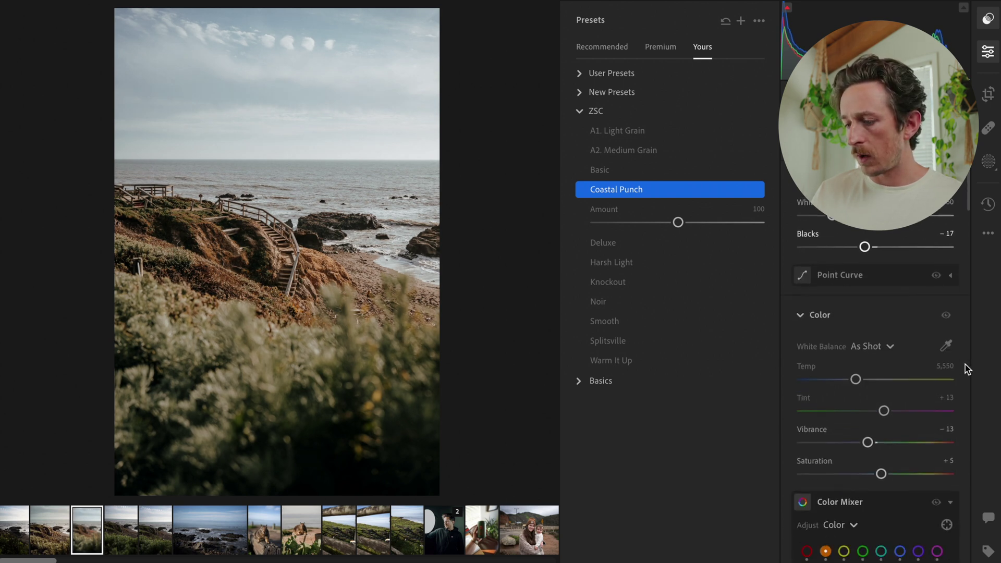
pyautogui.scroll(-8, 964, 364)
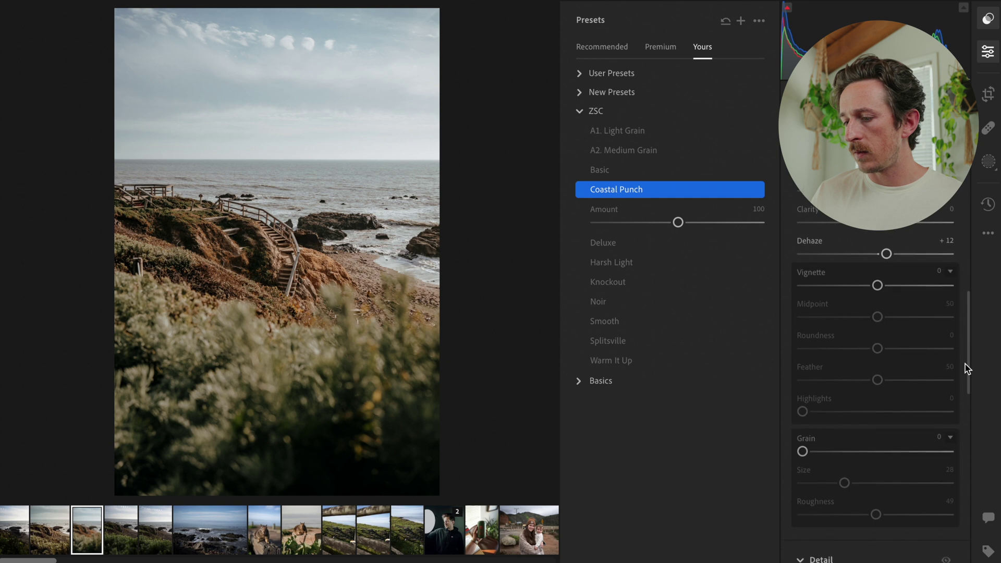
pyautogui.moveTo(890, 253); pyautogui.dragTo(909, 254)
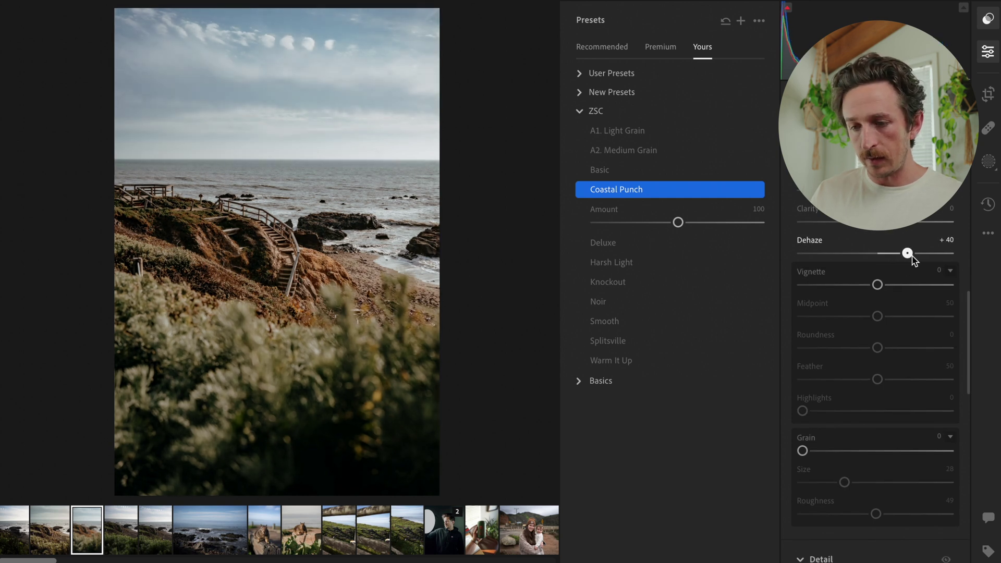
# - Fine-tune Highlights, easing them to −57 and then pulling them down to −73
pyautogui.scroll(8, 962, 225)
pyautogui.scroll(6, 962, 225)
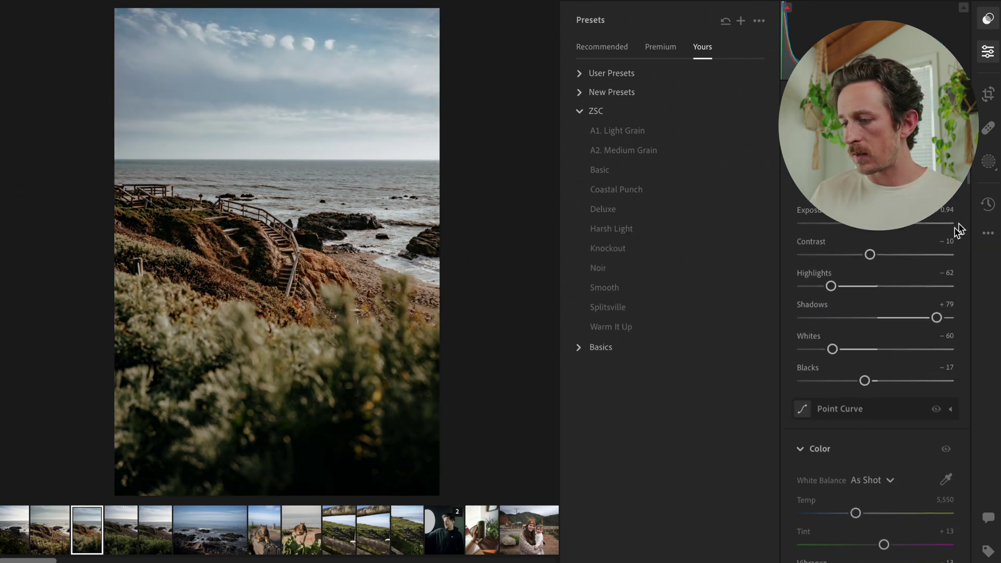
pyautogui.moveTo(831, 286); pyautogui.dragTo(823, 286)
pyautogui.moveTo(890, 223); pyautogui.dragTo(899, 229)
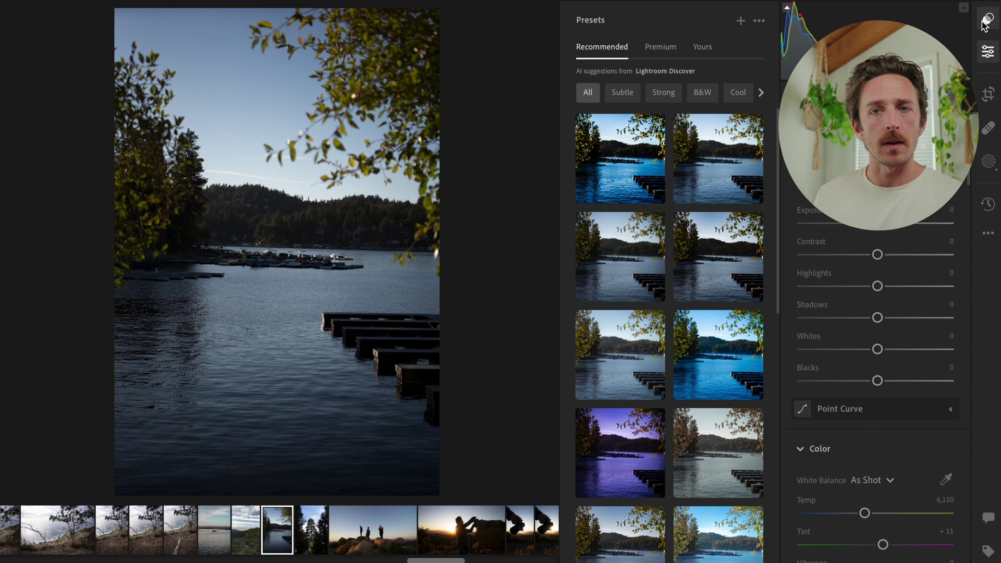
# - Audition the brighter, bluer and purple AI recommended looks on the lake photo
pyautogui.click(645, 334)
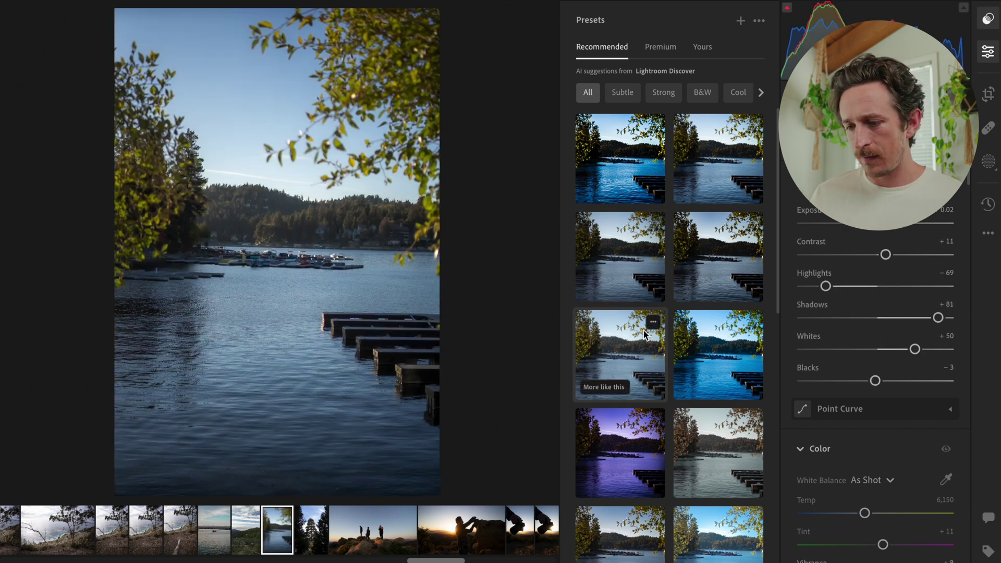
pyautogui.click(687, 364)
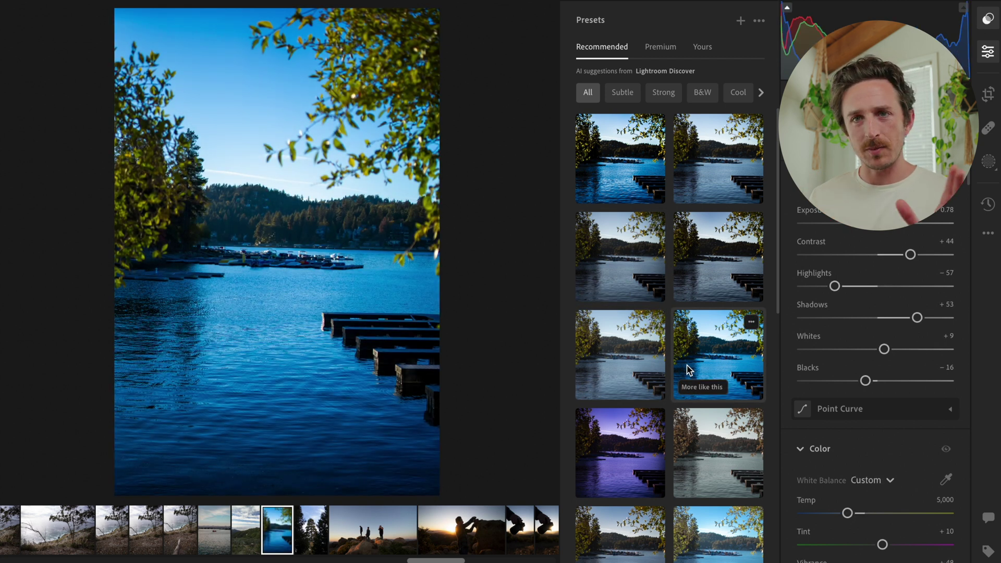
pyautogui.scroll(-1, 687, 370)
pyautogui.click(620, 430)
pyautogui.scroll(-4, 618, 412)
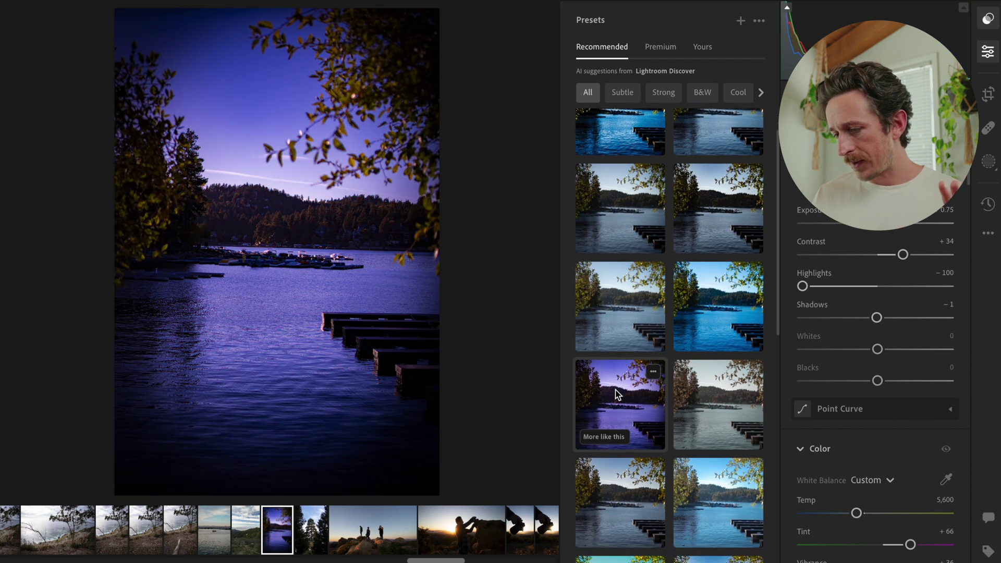
pyautogui.scroll(-5, 615, 389)
# - Try the teal and another purple look, then keep the warm orange-leaf preset
pyautogui.click(618, 393)
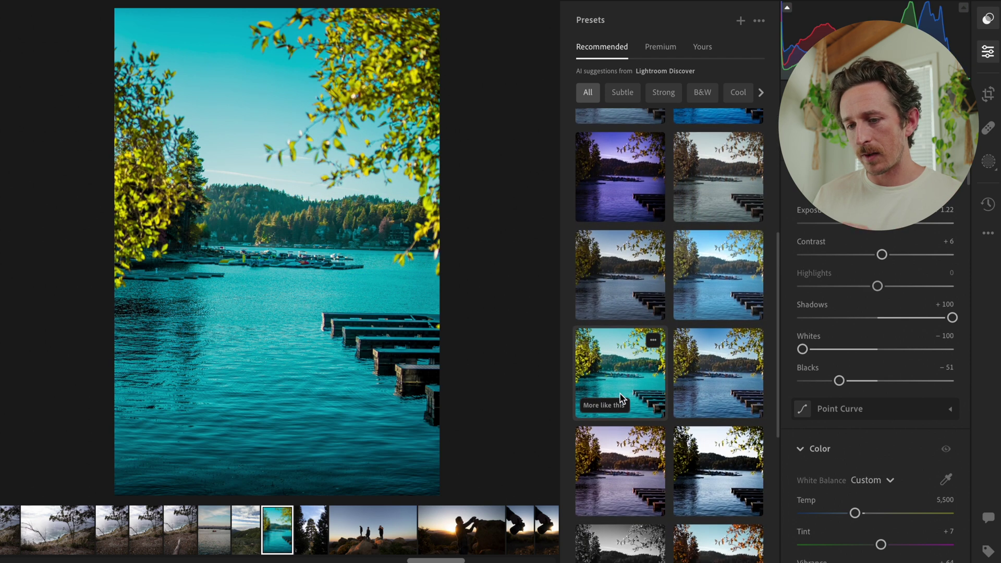
pyautogui.scroll(-1, 620, 386)
pyautogui.click(619, 409)
pyautogui.scroll(-6, 618, 412)
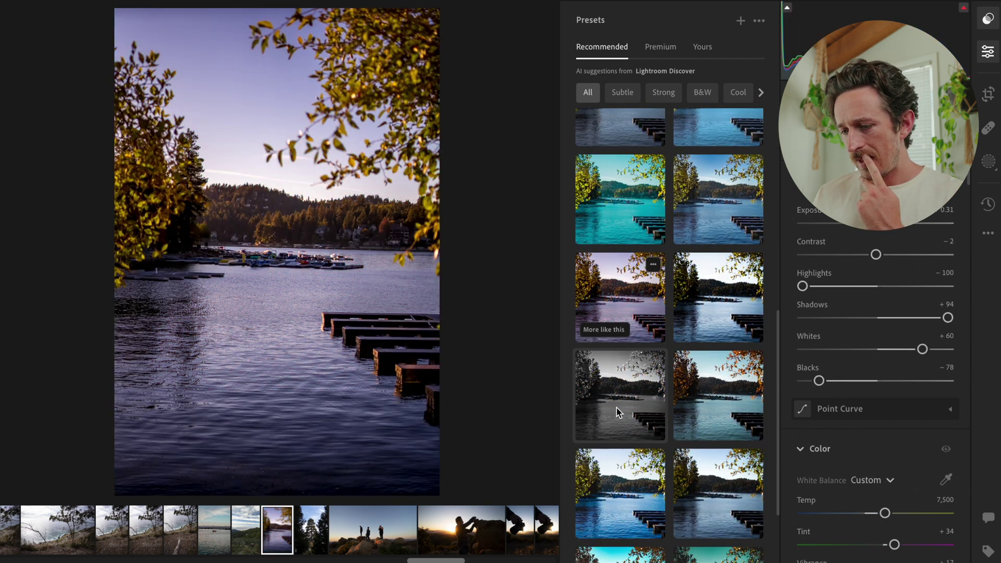
pyautogui.click(705, 352)
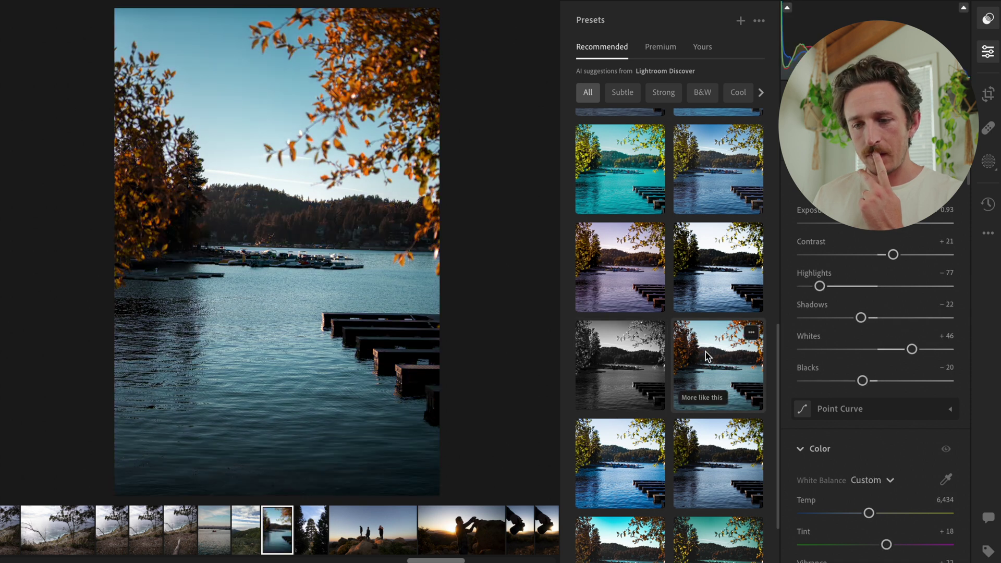
pyautogui.click(705, 352)
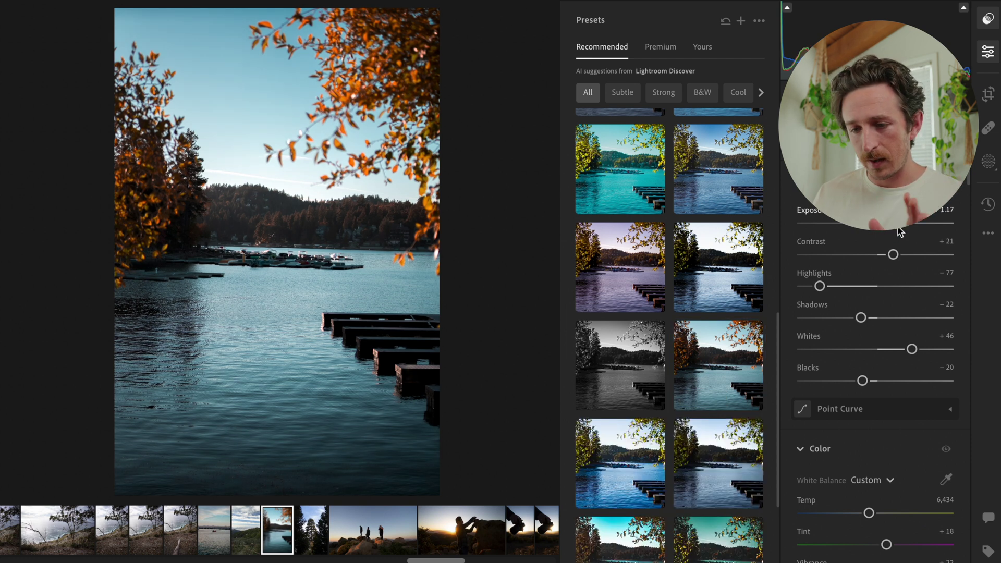
pyautogui.scroll(-6, 867, 319)
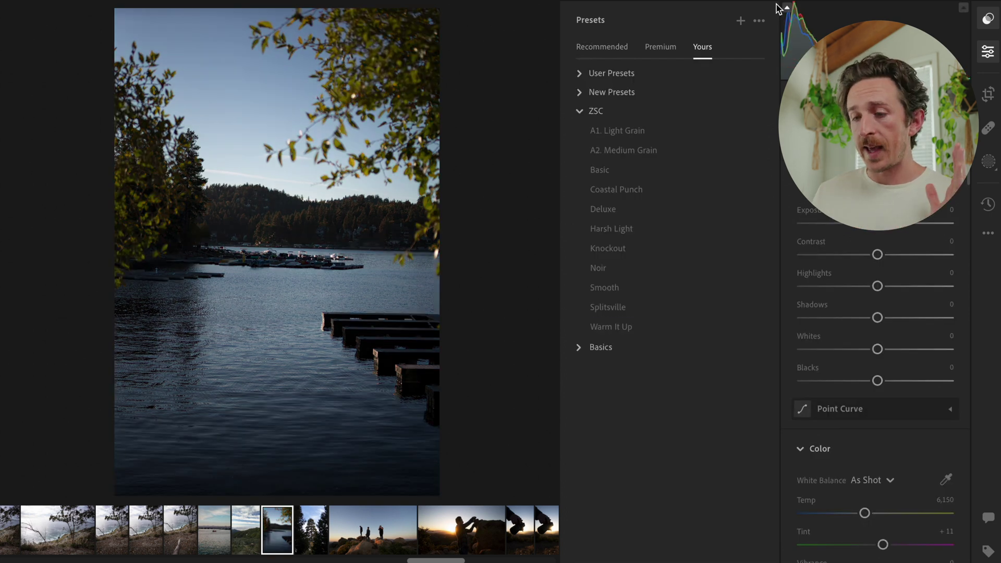
# - Apply Coastal Punch to the lake photo and raise Exposure to 1.24
pyautogui.click(653, 192)
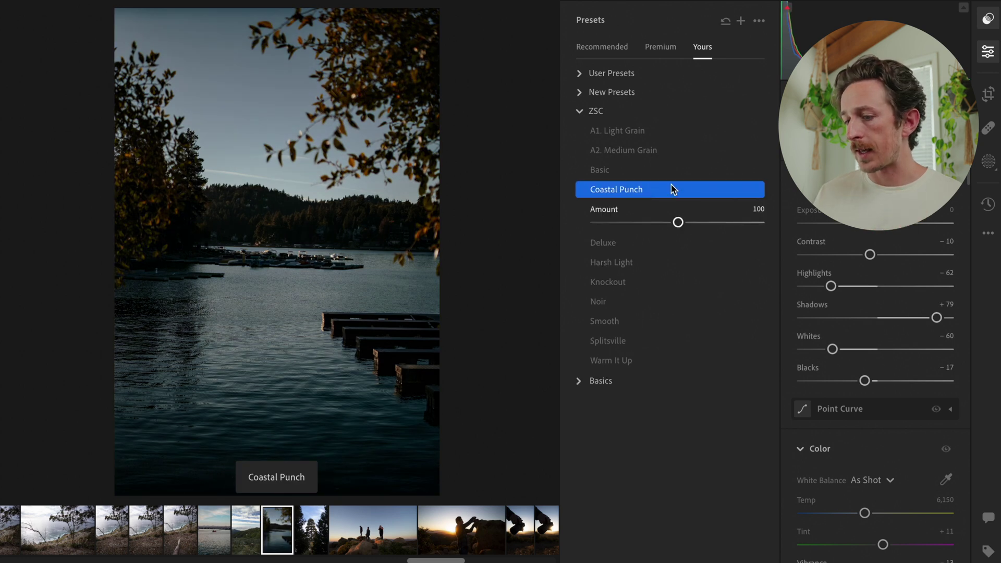
pyautogui.moveTo(875, 223); pyautogui.dragTo(898, 235)
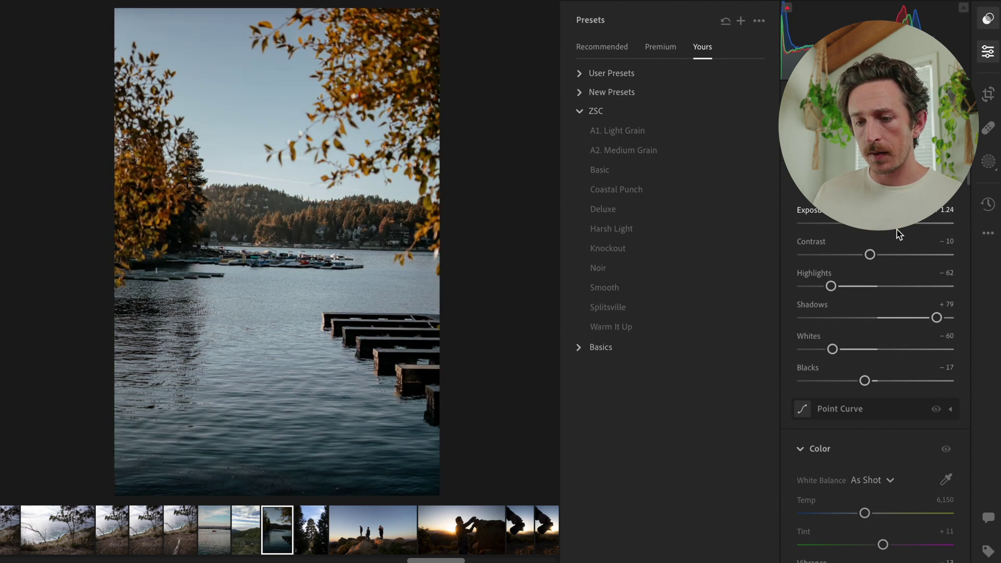
pyautogui.click(656, 190)
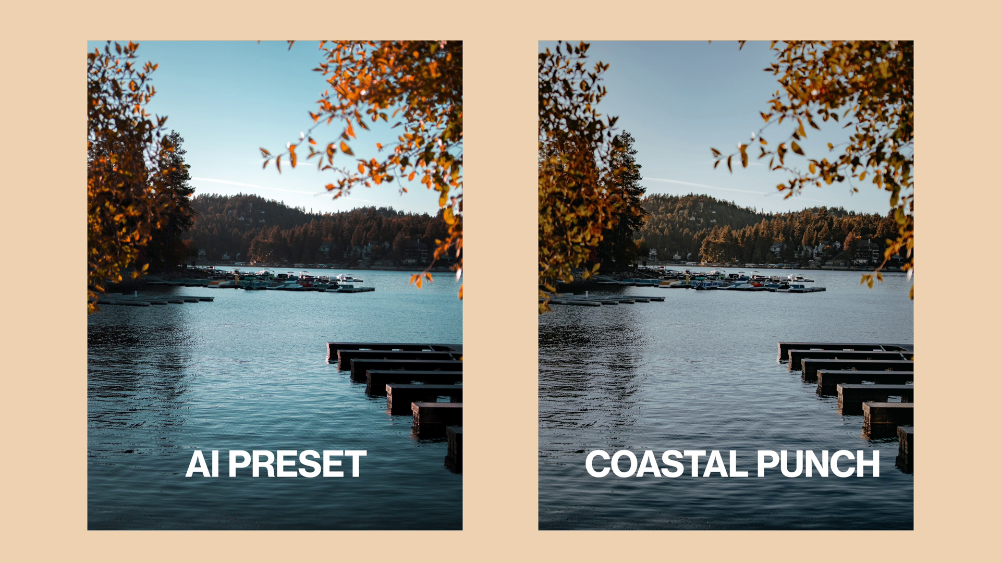